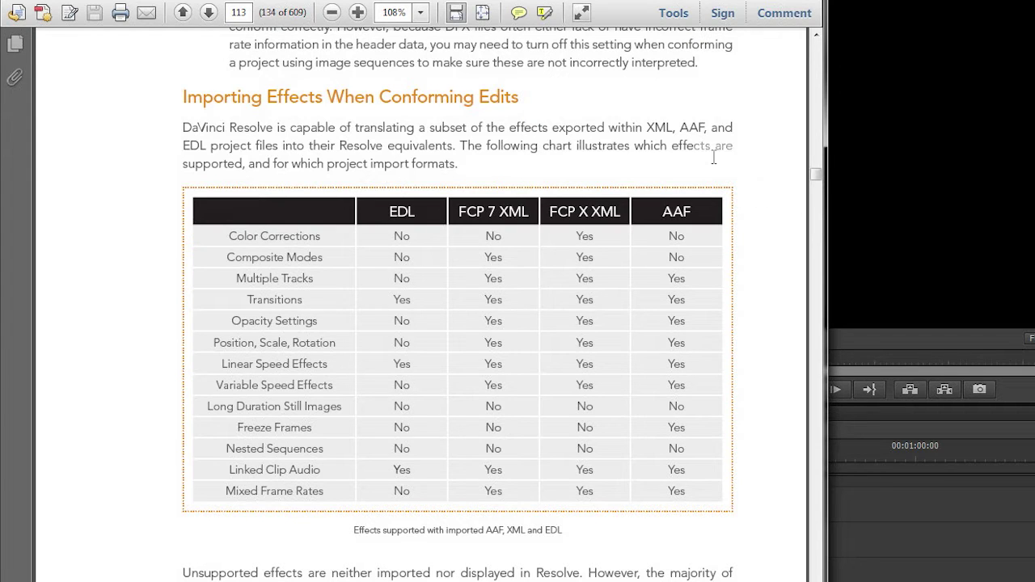
Step: Minimize the Adobe Reader manual and return the Media Test playhead to the start
left_click(526, 190)
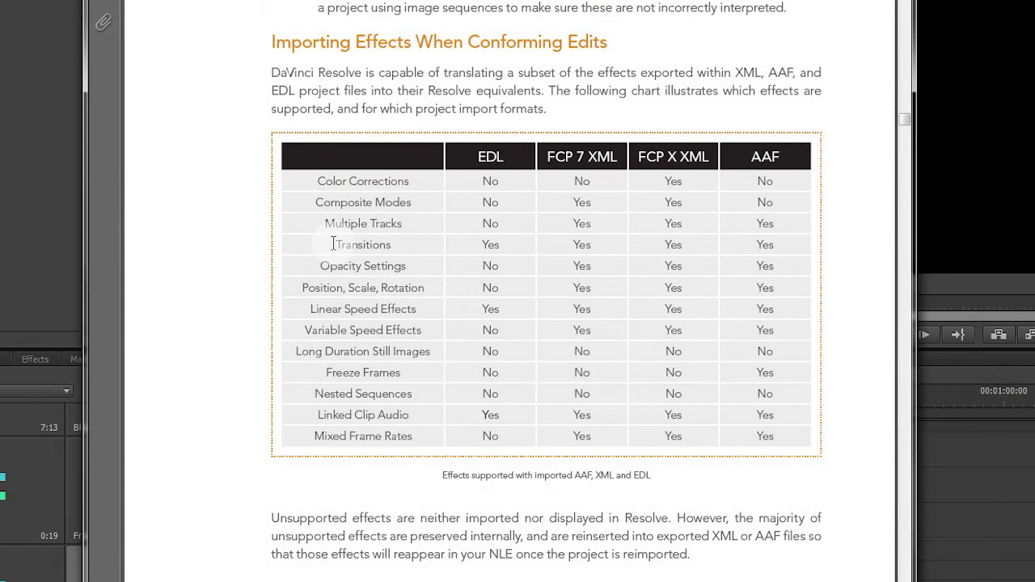
scroll(333, 243, "down", 10)
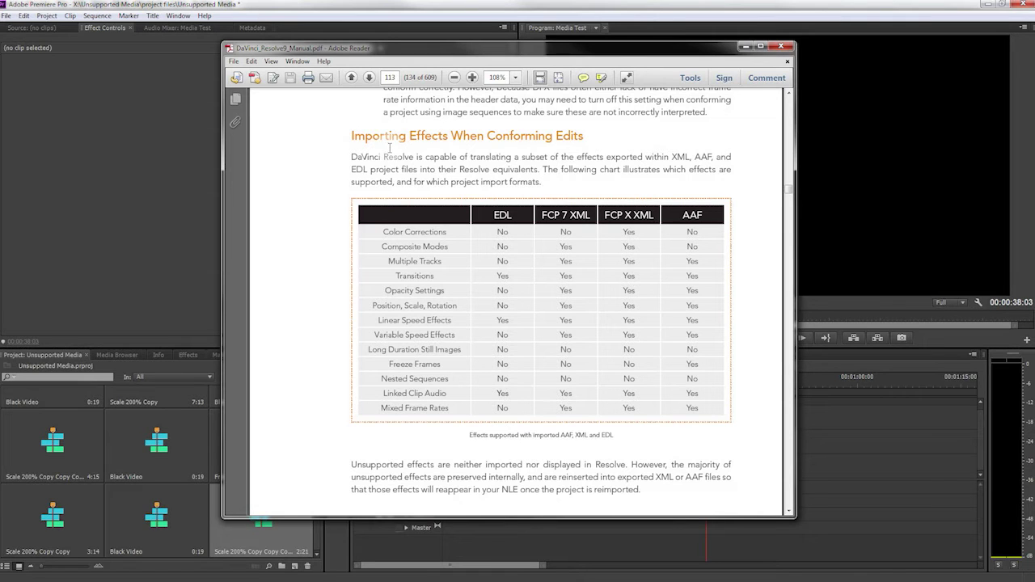
left_click(743, 50)
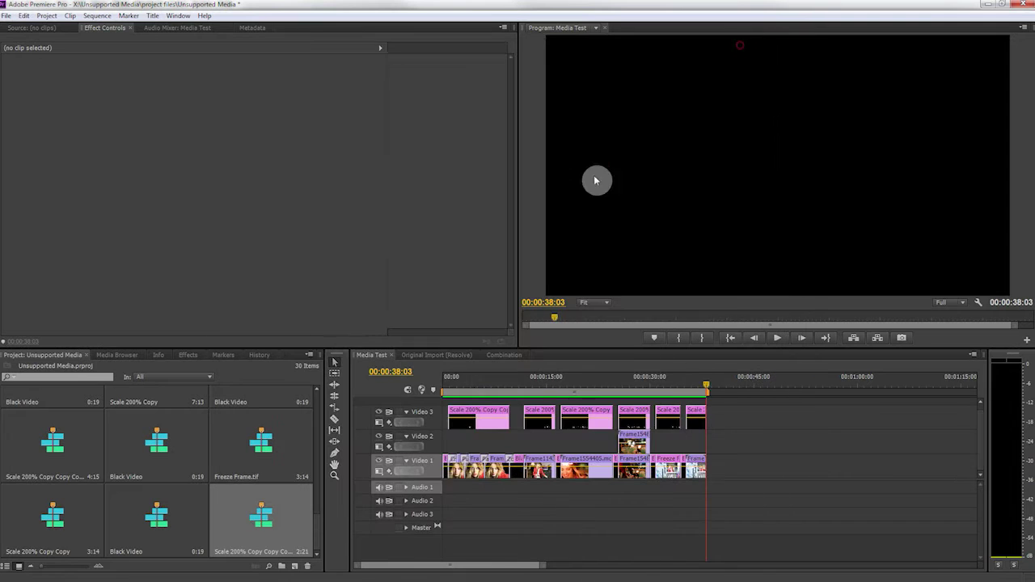
left_click(551, 382)
left_click_drag(551, 382, 445, 381)
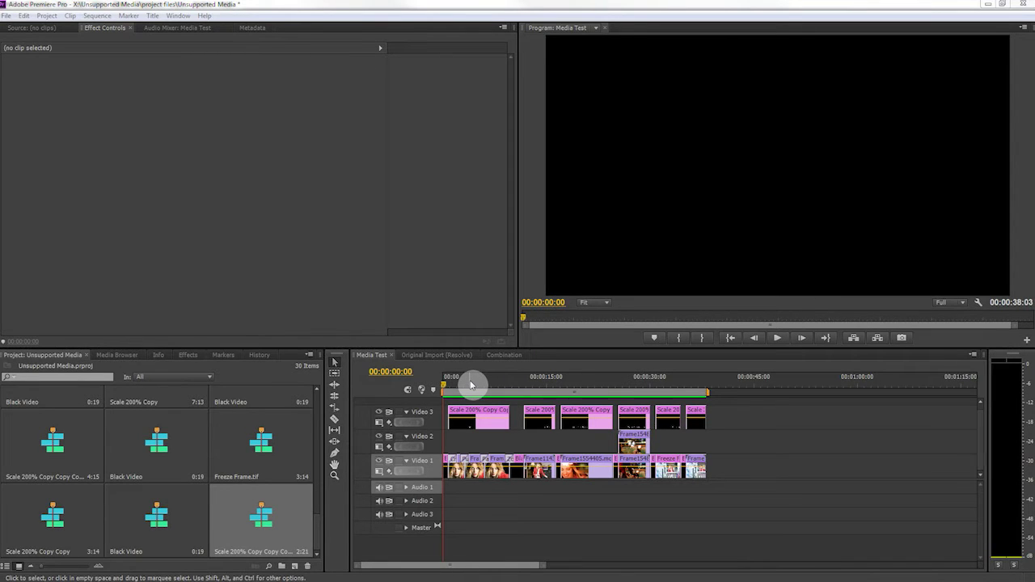
Step: Play the Media Test sequence and park on the Transitions title at 00:00:06:18
left_click(822, 493)
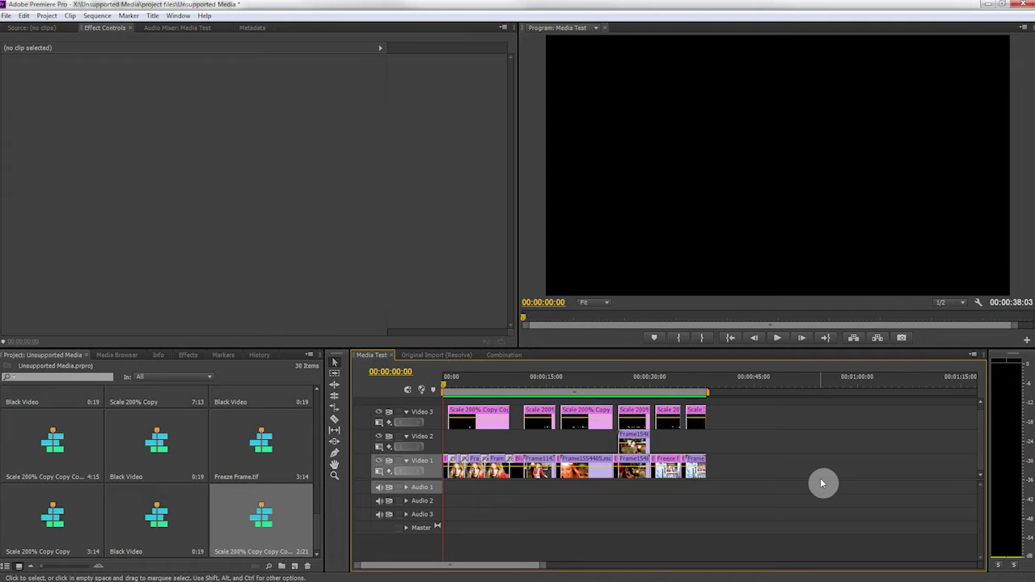
key("space")
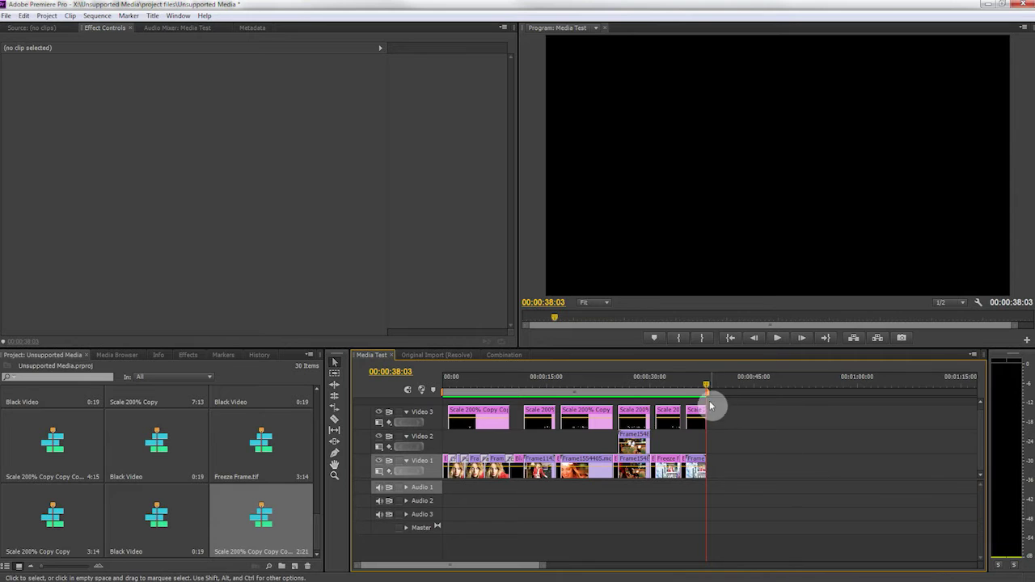
left_click(489, 383)
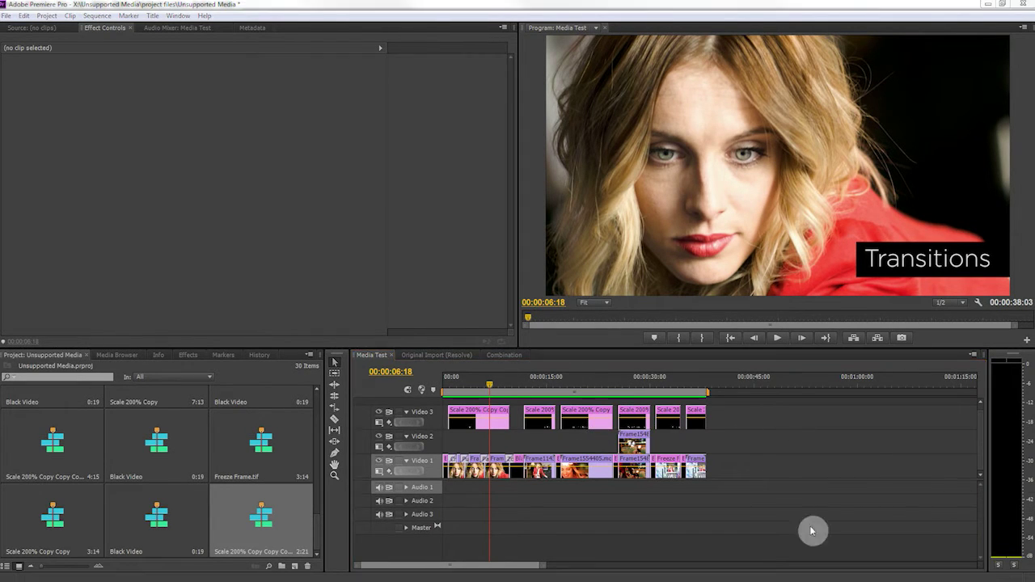
Step: Switch to DaVinci Resolve and play the imported Original Import timeline
mouse_move(499, 574)
left_click(549, 573)
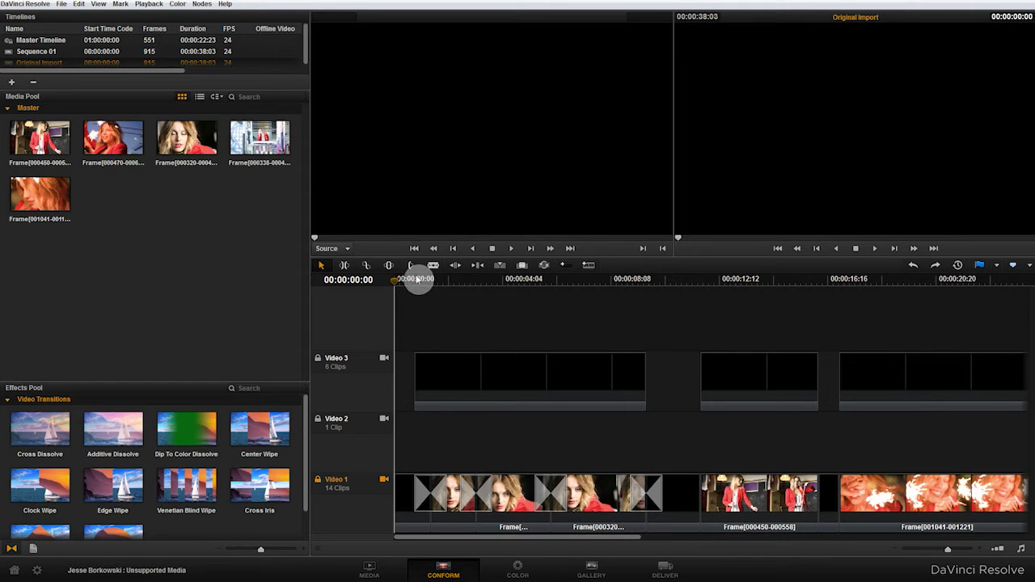
key("space")
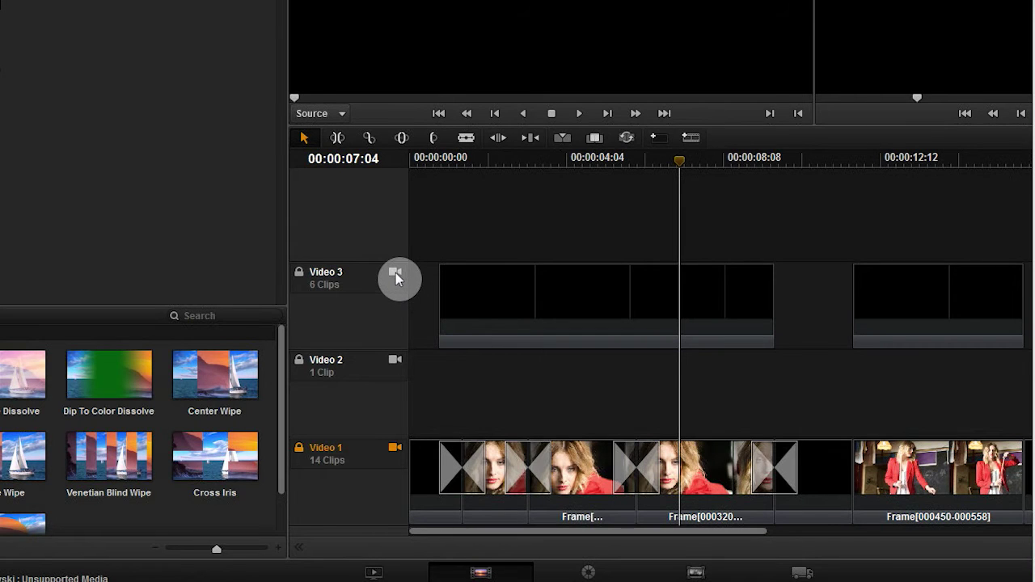
Step: Disable the Video 3 track, compare with it on, and scrub back to the start
left_click(394, 273)
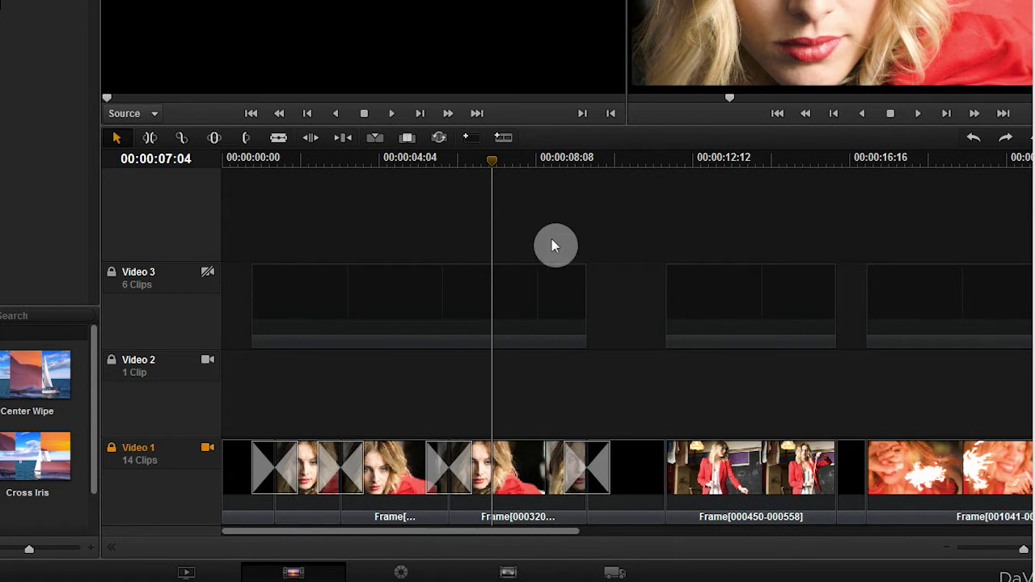
left_click_drag(428, 154, 252, 230)
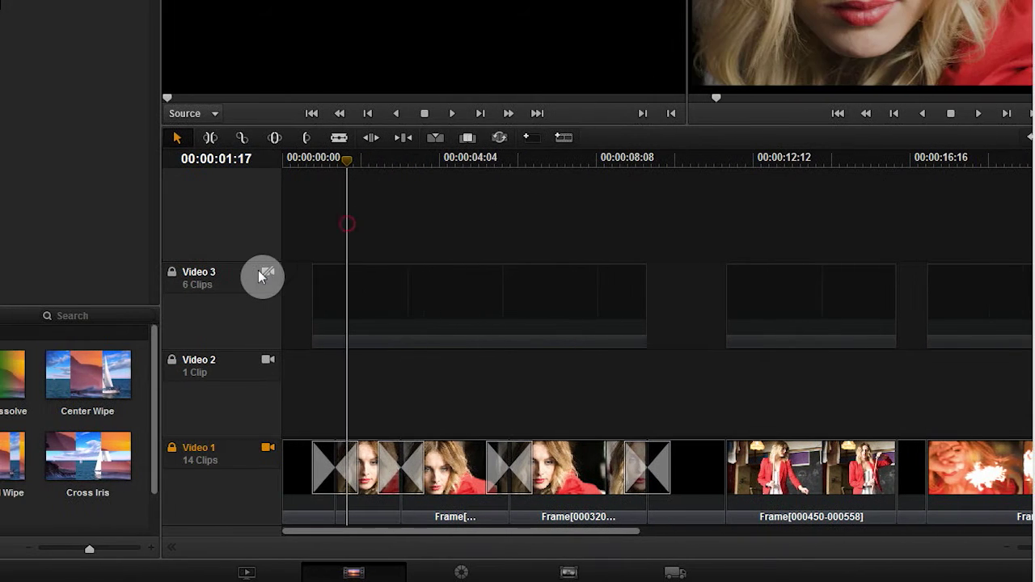
left_click(169, 274)
left_click(267, 275)
left_click(385, 166)
left_click_drag(385, 166, 273, 166)
Step: Play the Resolve timeline, then stop and park at 00:00:13:13 on the red-jacket clip
key("space")
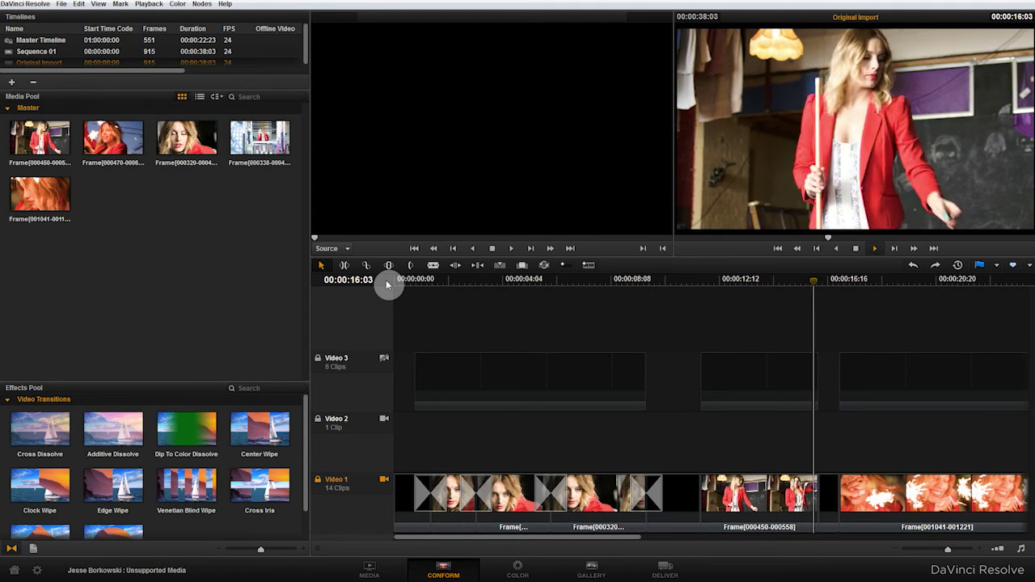
key("space")
left_click_drag(387, 283, 746, 280)
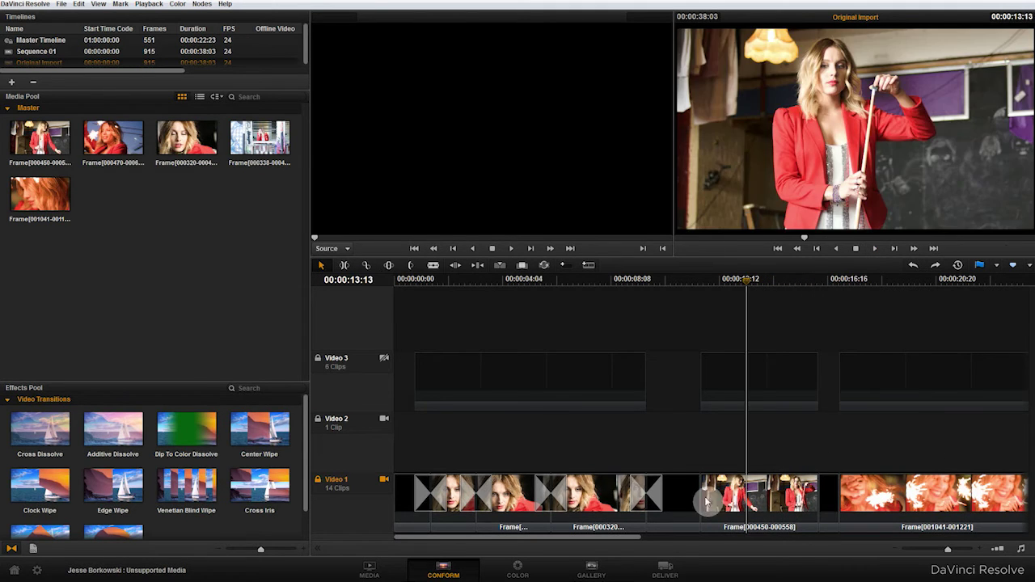
Step: Compare with Premiere Pro's 200%-scaled frame at 00:00:13:13, then return to Resolve
mouse_move(461, 576)
left_click(415, 572)
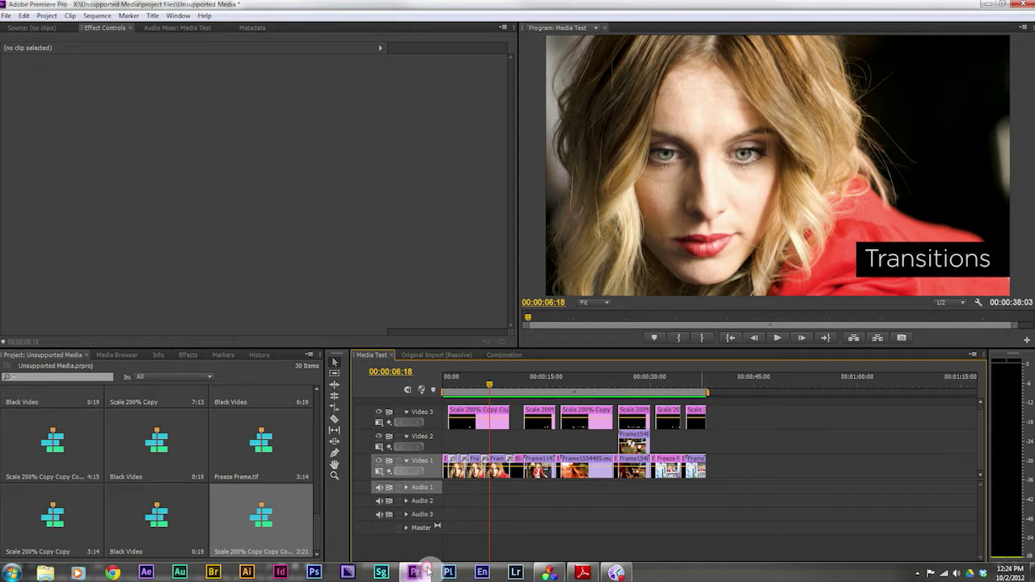
left_click(537, 378)
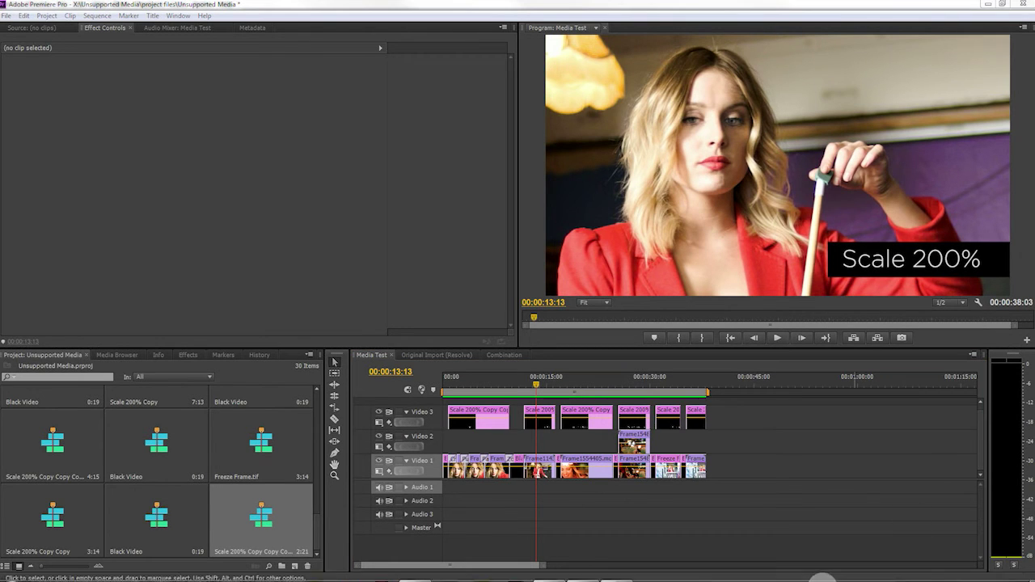
mouse_move(650, 578)
left_click(550, 572)
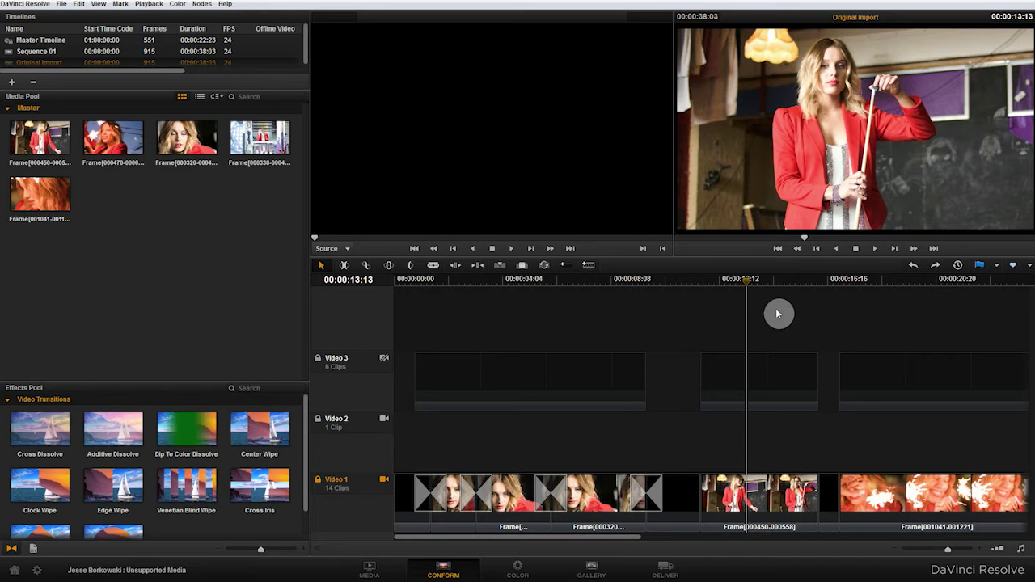
Step: Import Unsupported Media to Resolve.xml via Import AAF, EDL, XML with Use sizing information ticked
left_click_drag(770, 285, 739, 284)
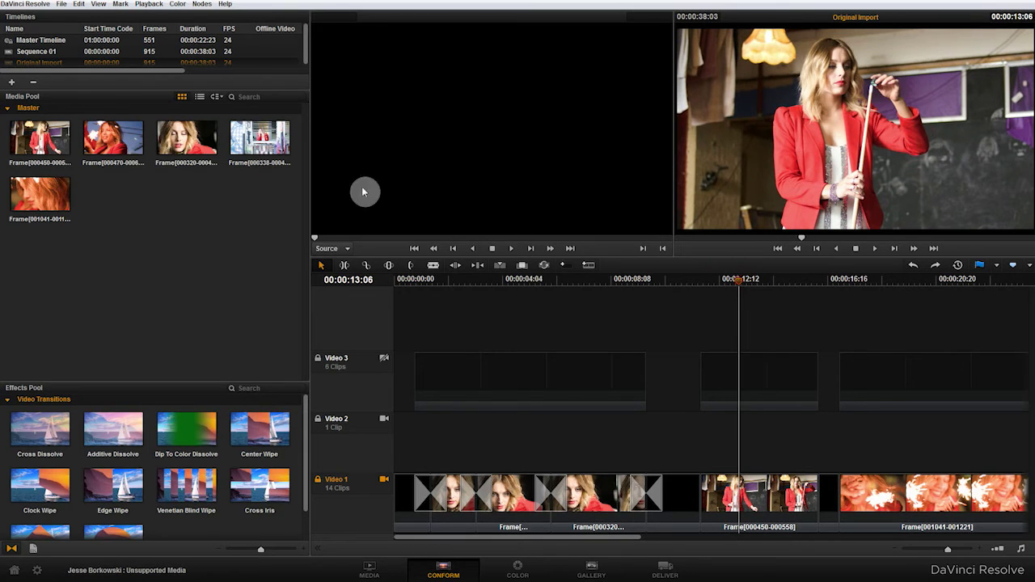
left_click(62, 5)
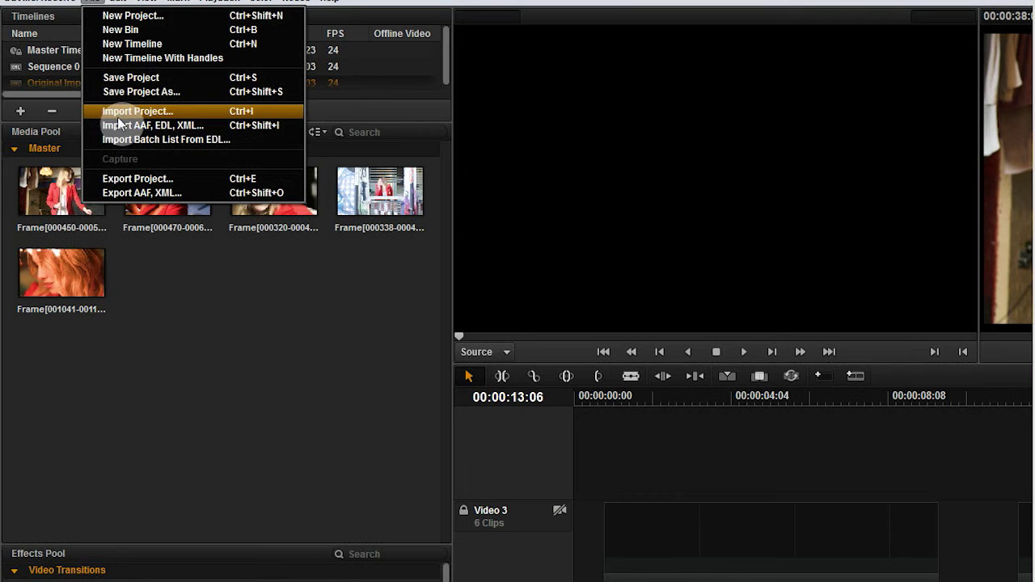
left_click(80, 83)
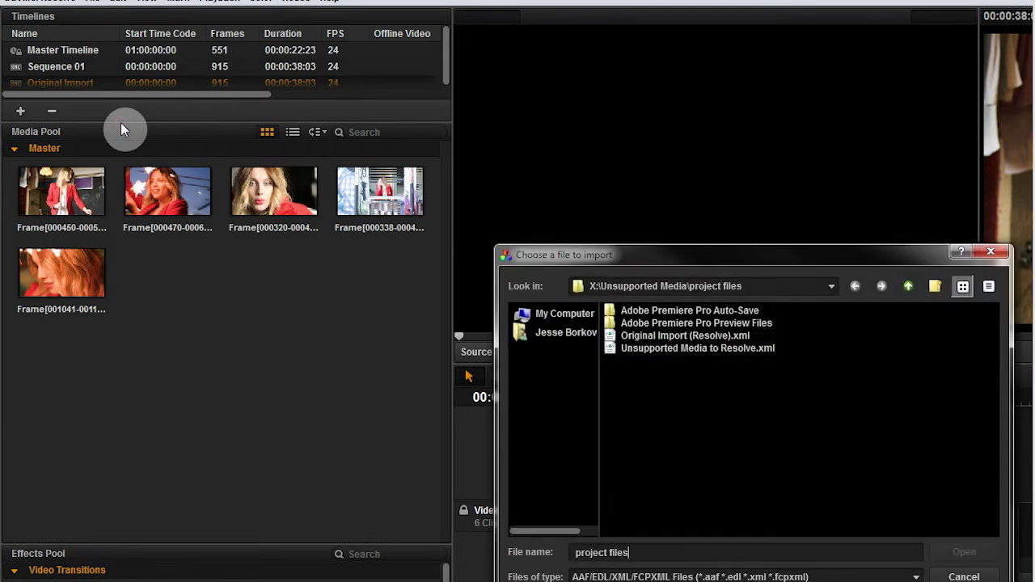
left_click(680, 348)
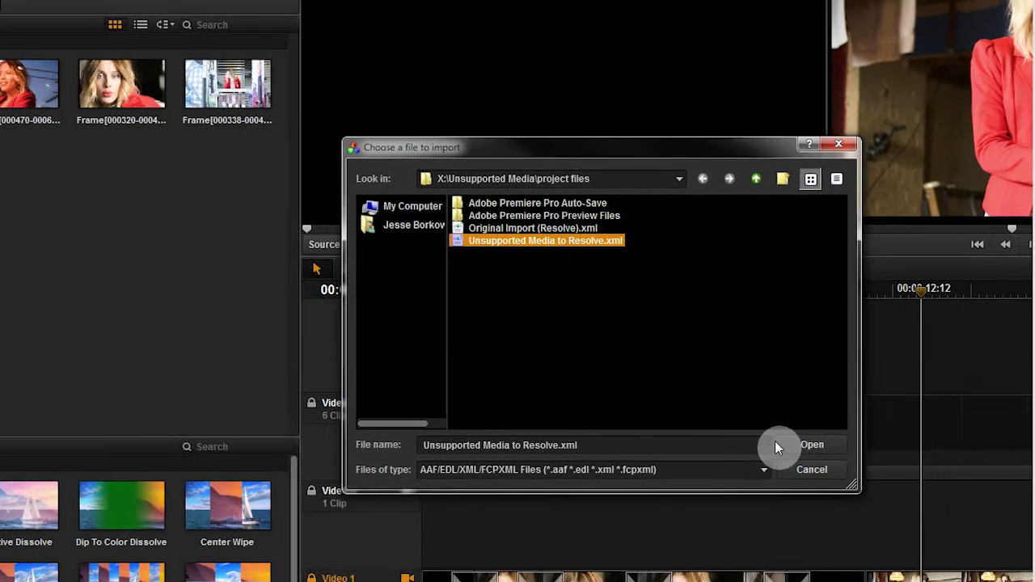
left_click(965, 553)
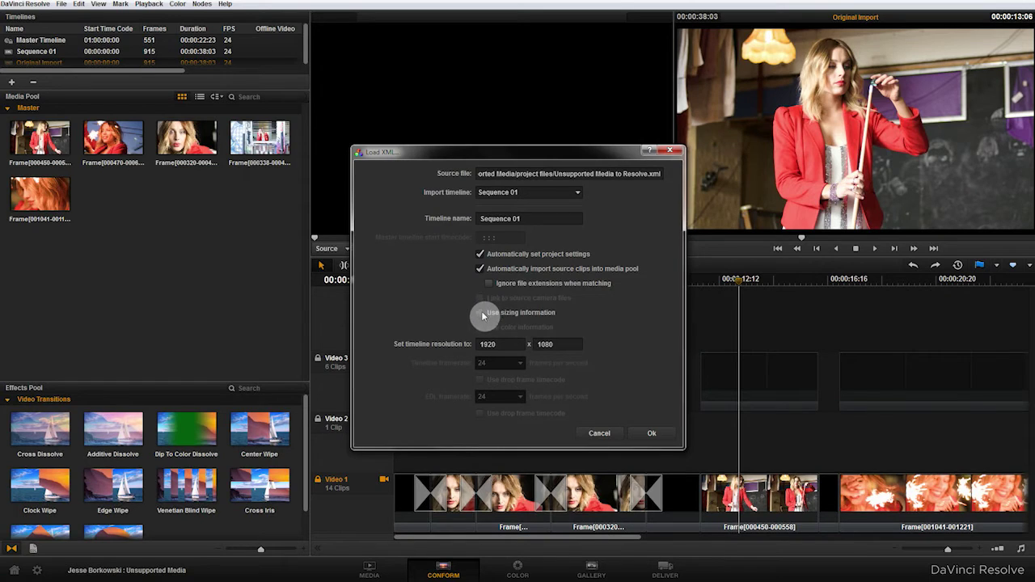
left_click(483, 314)
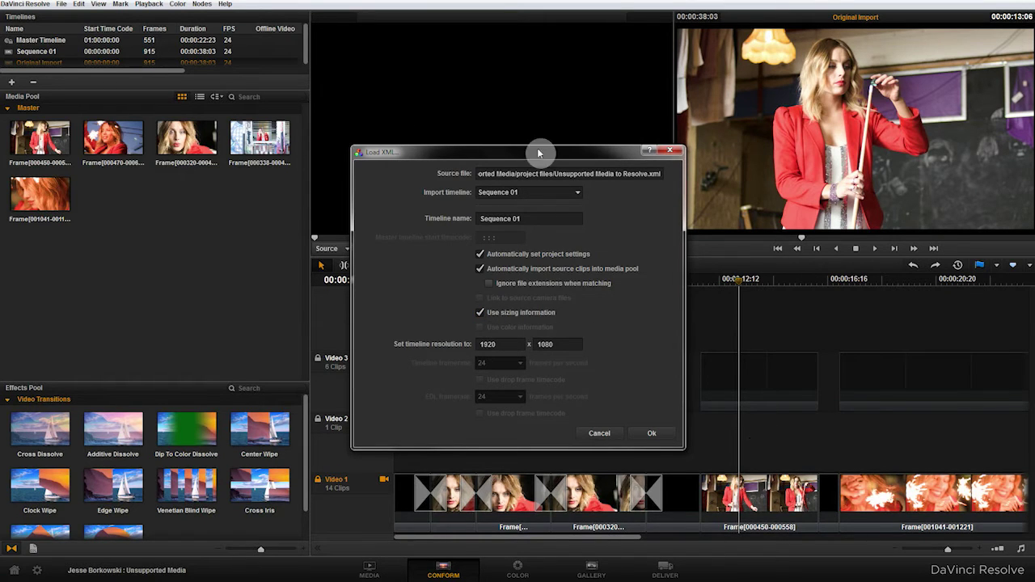
Step: Confirm the import, apply XML sizing to clip 06 V1 on the Color page, then return to Conform
left_click(612, 435)
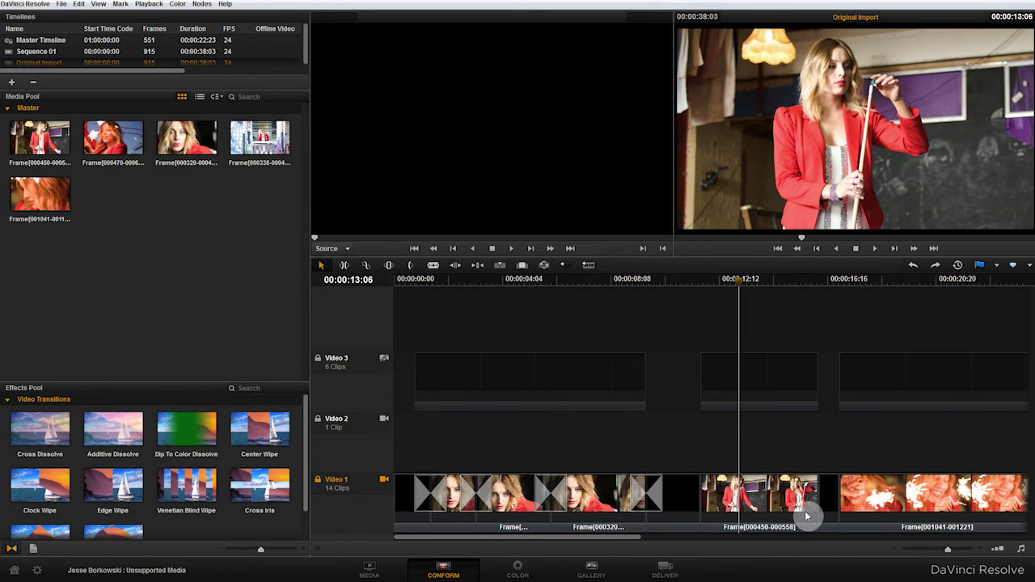
left_click(525, 570)
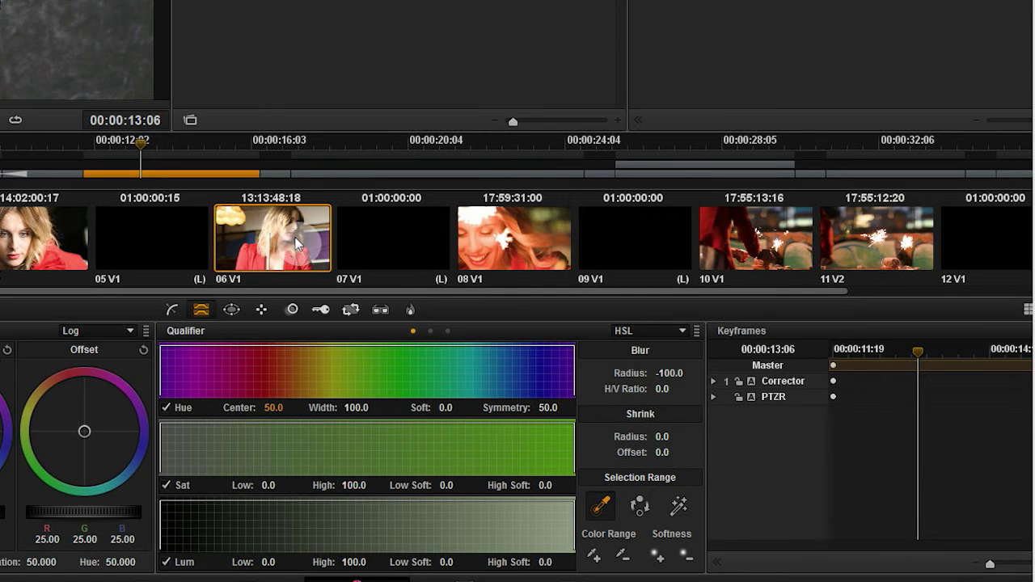
right_click(298, 244)
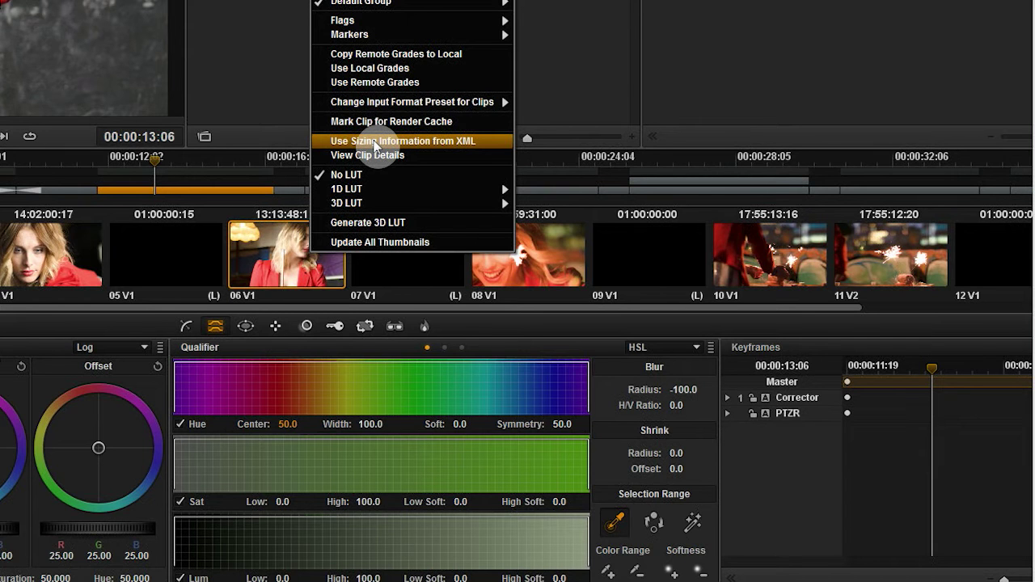
left_click(373, 141)
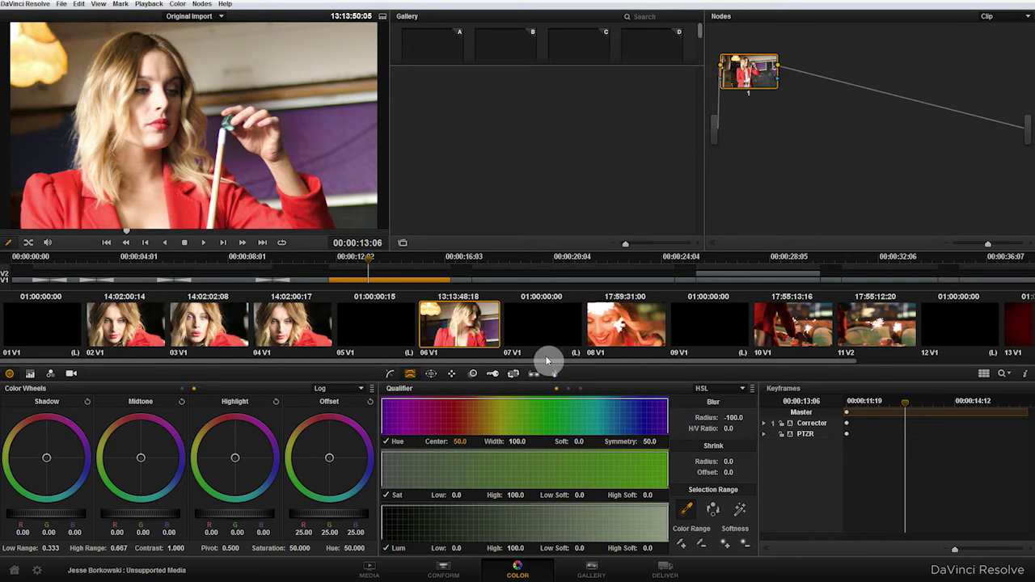
right_click(489, 330)
left_click(520, 250)
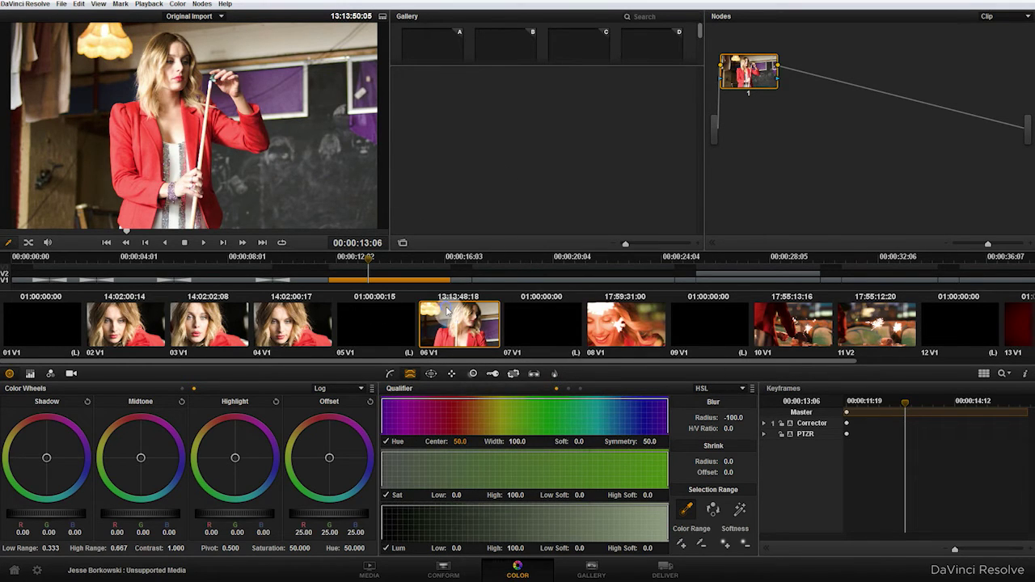
right_click(447, 312)
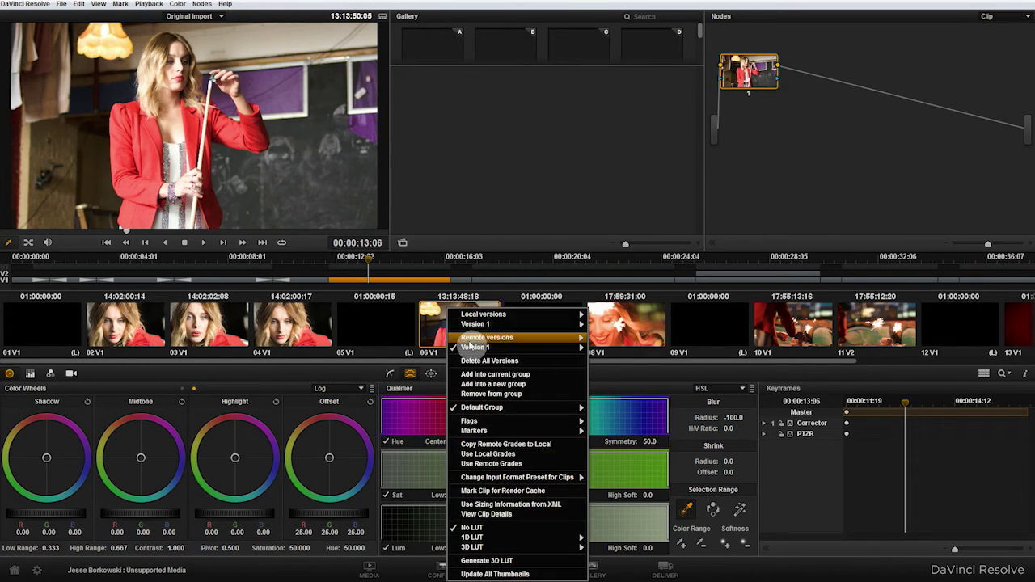
left_click(518, 506)
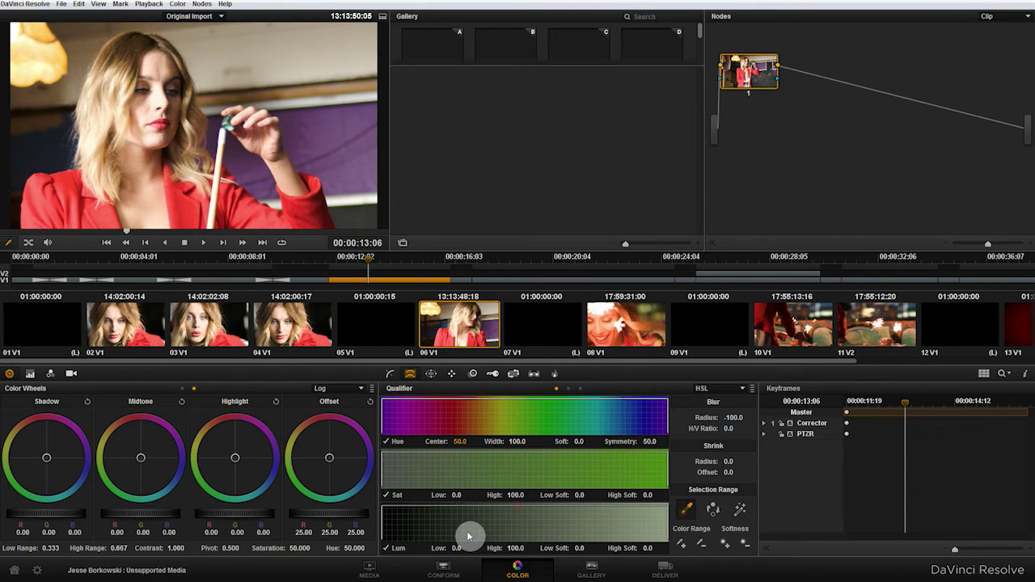
left_click(445, 573)
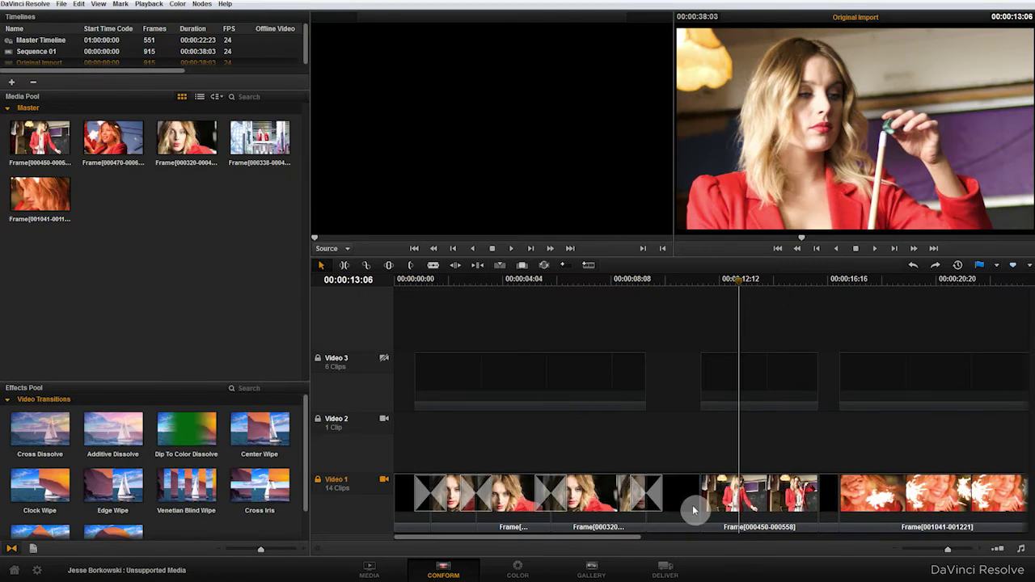
Step: Play and scrub through the later part of the Conform timeline
left_click(830, 278)
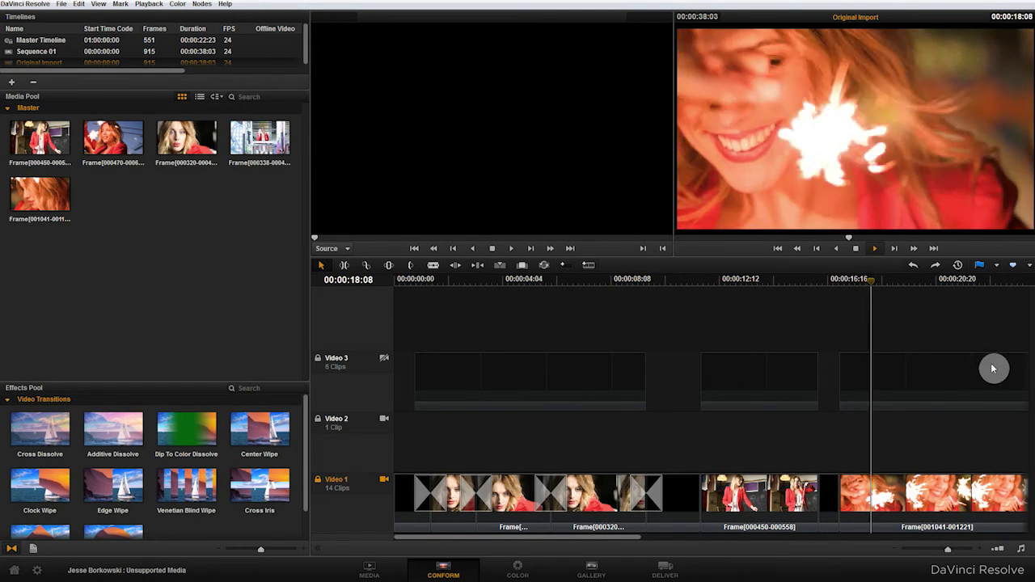
left_click_drag(629, 538, 756, 538)
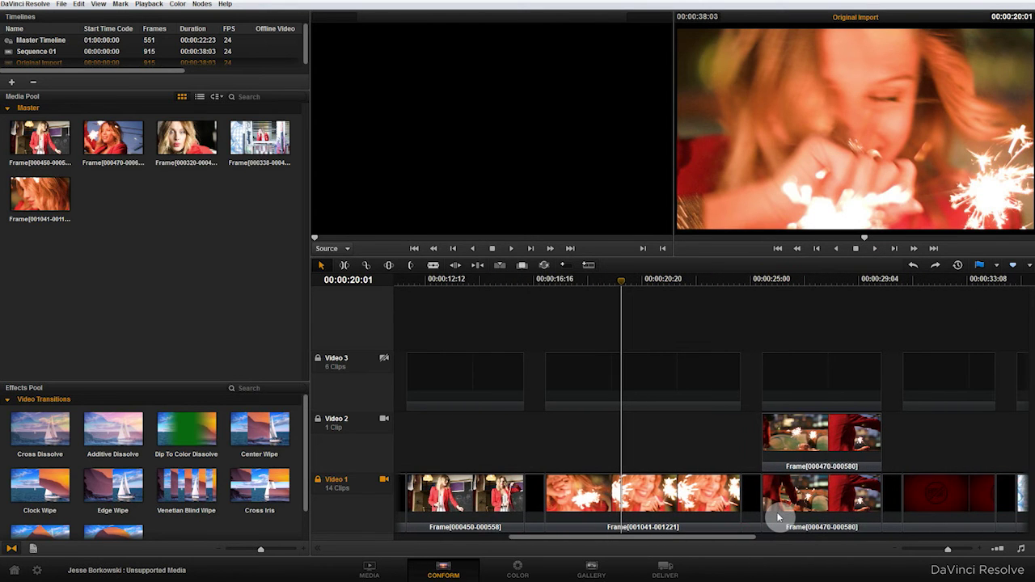
key("space")
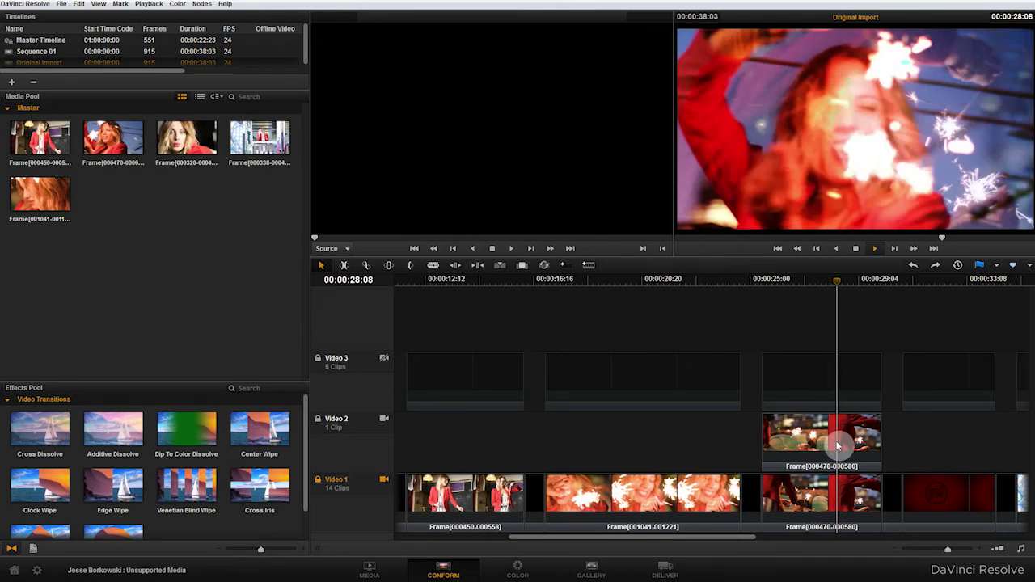
left_click_drag(741, 542, 814, 526)
Step: Check frames around 30–34 seconds, park at 00:00:37:16, and enable the Video 3 track
left_click(674, 281)
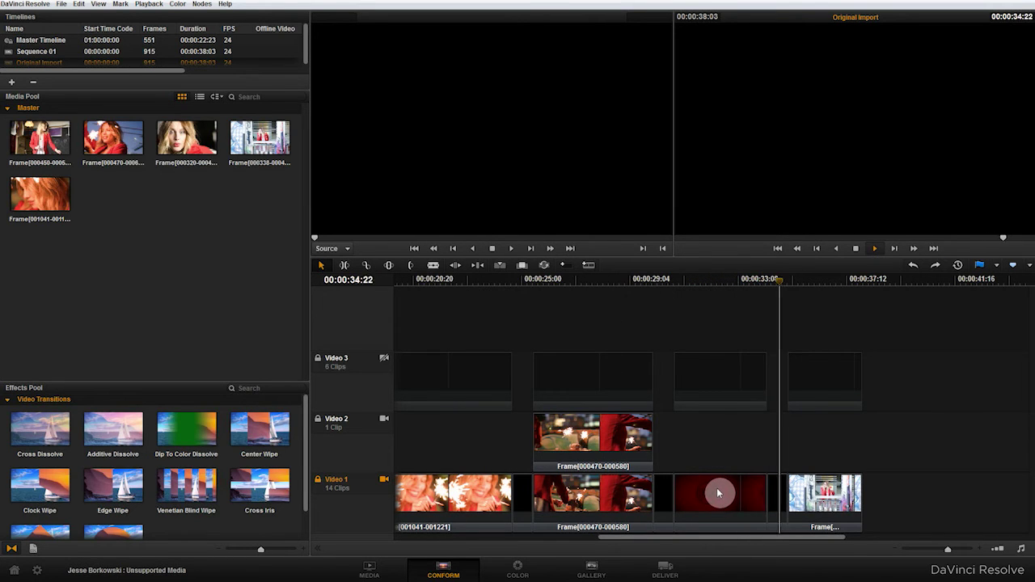
left_click(701, 278)
left_click(779, 279)
key("space")
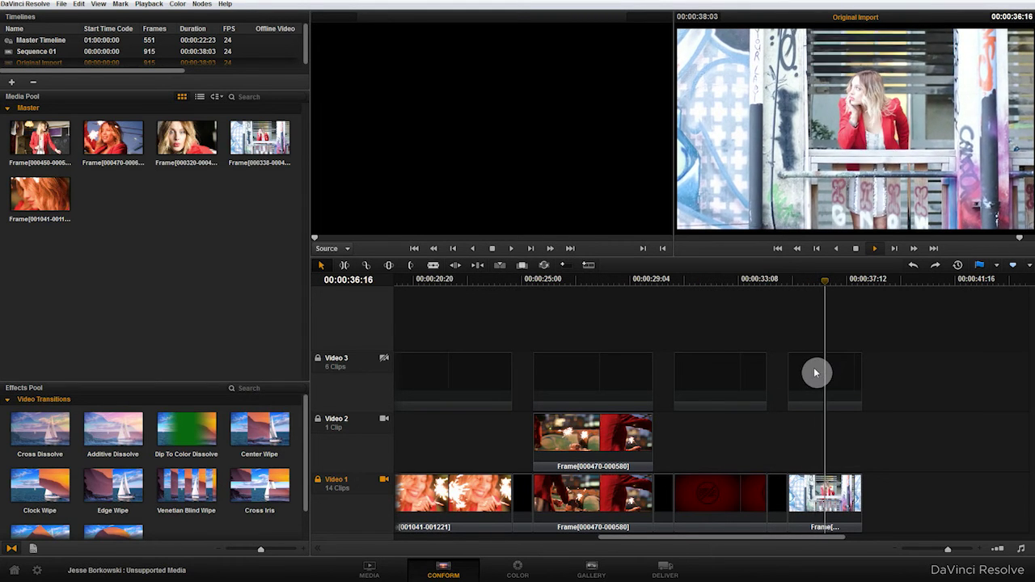
key("space")
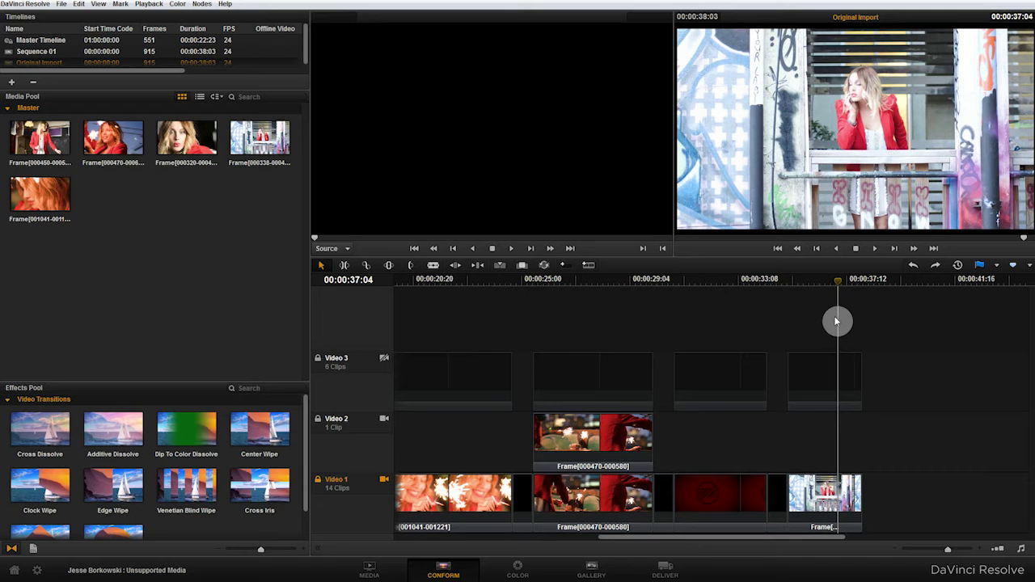
left_click_drag(832, 290, 850, 293)
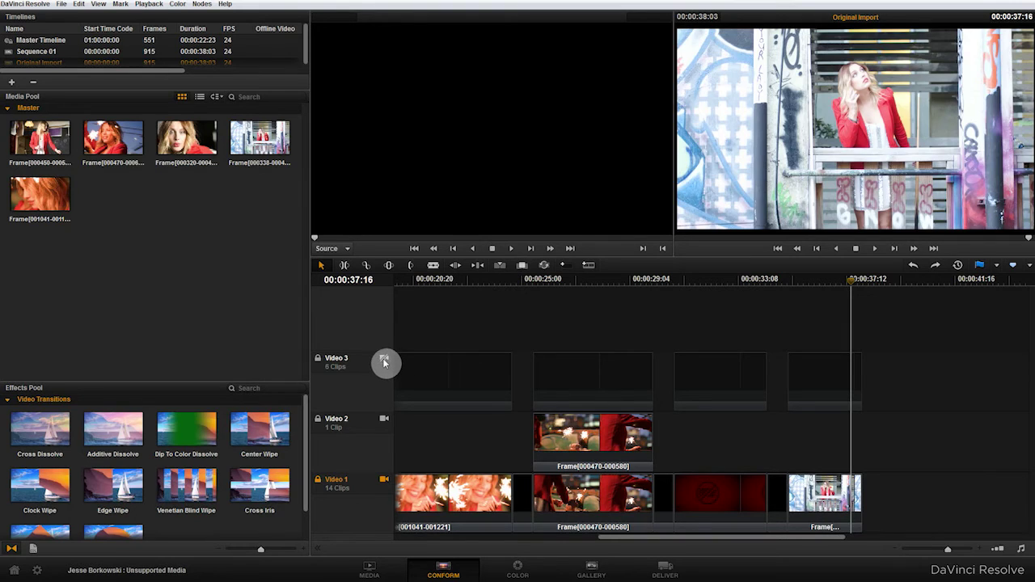
left_click(384, 359)
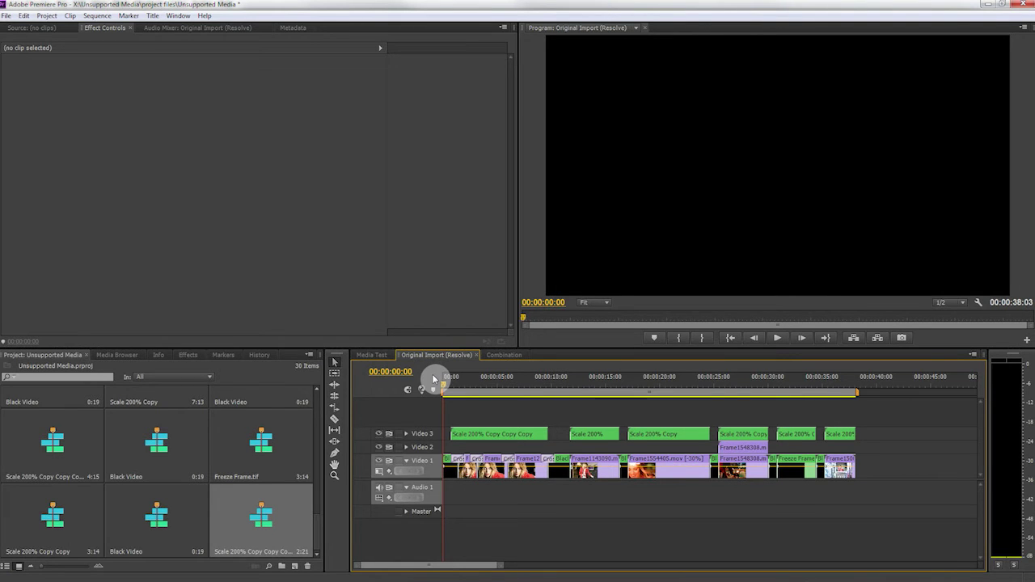
key("space")
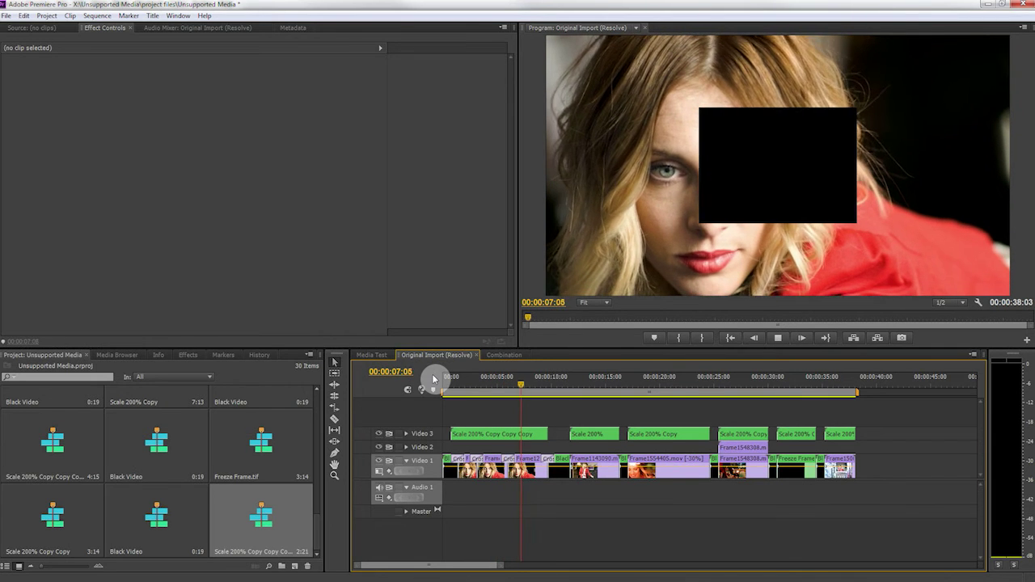
key("space")
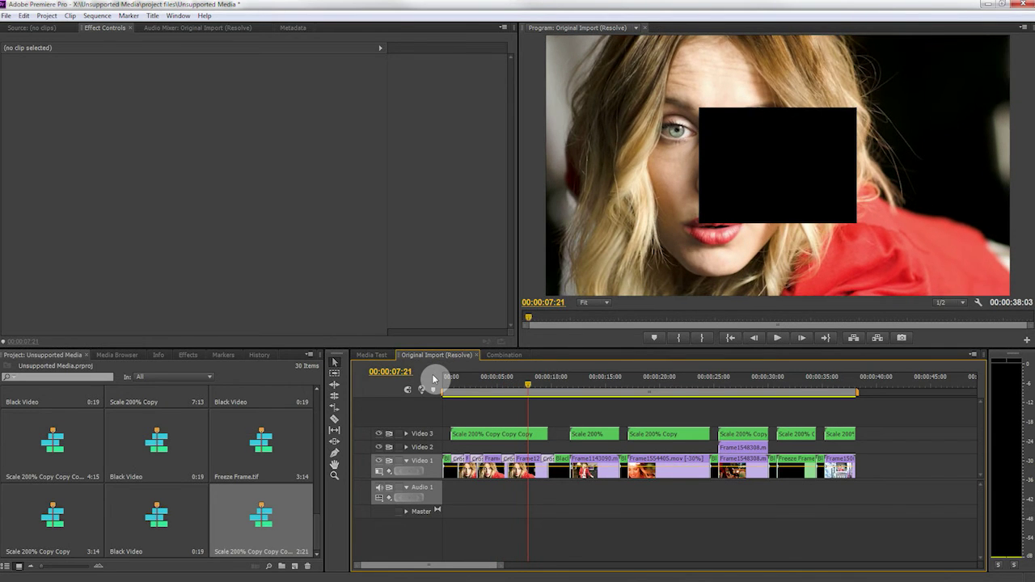
left_click(377, 434)
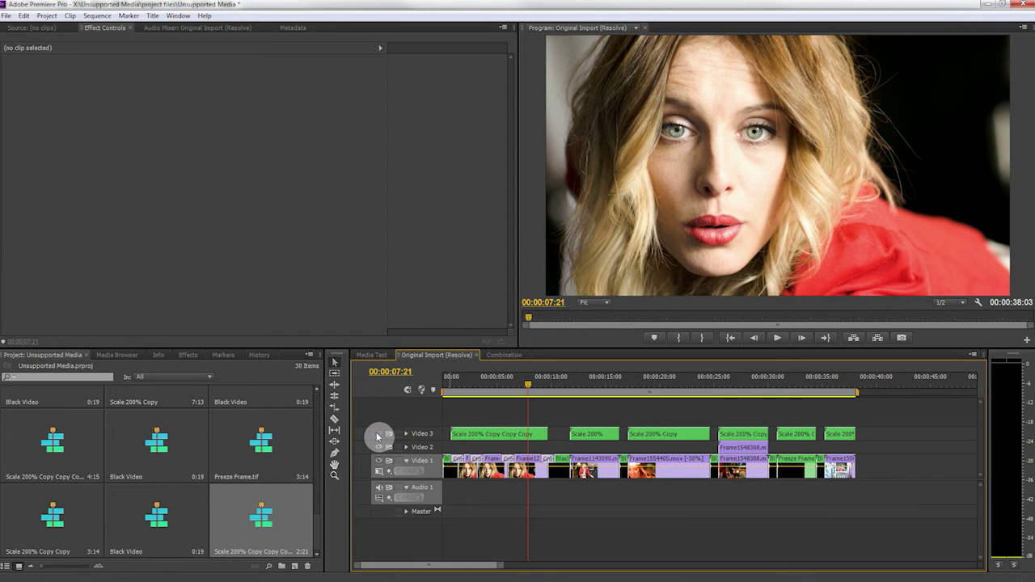
left_click(378, 435)
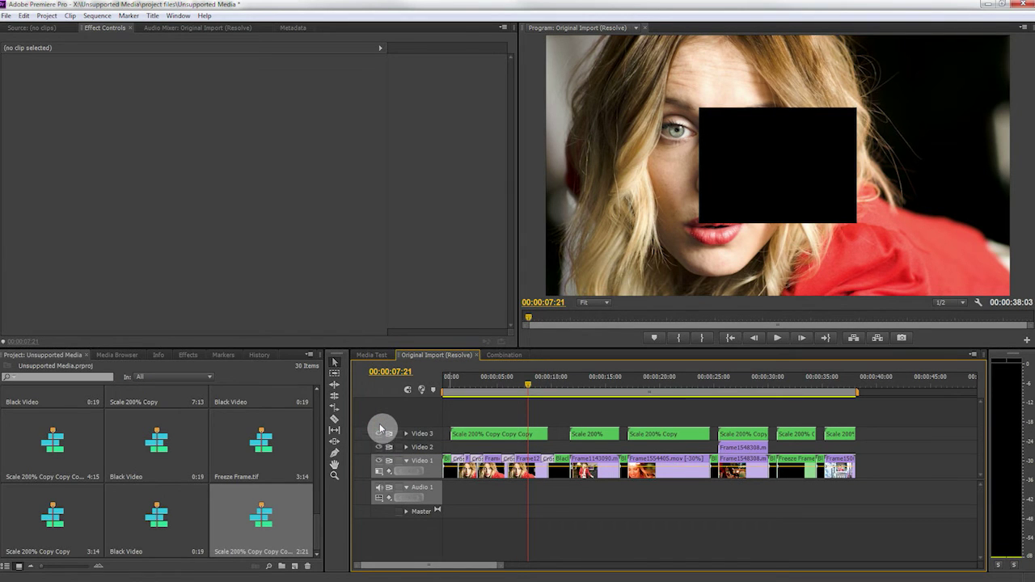
key("space")
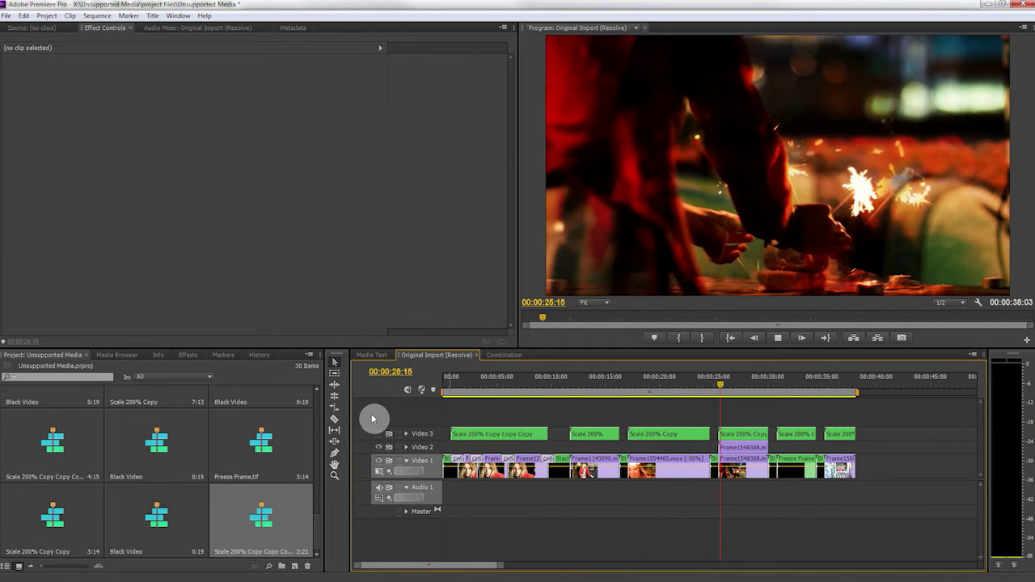
key("space")
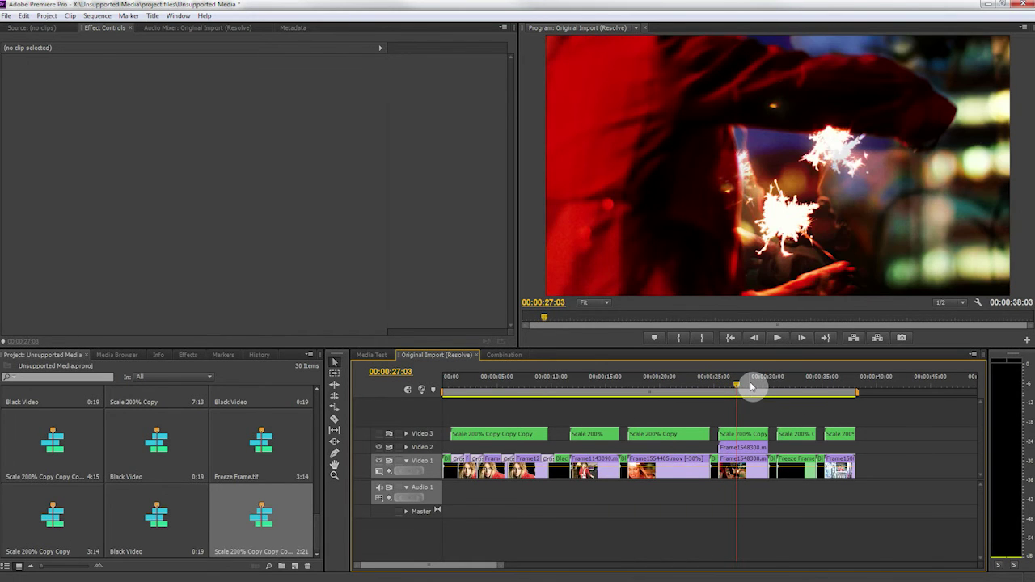
left_click(751, 387)
left_click_drag(793, 386, 814, 385)
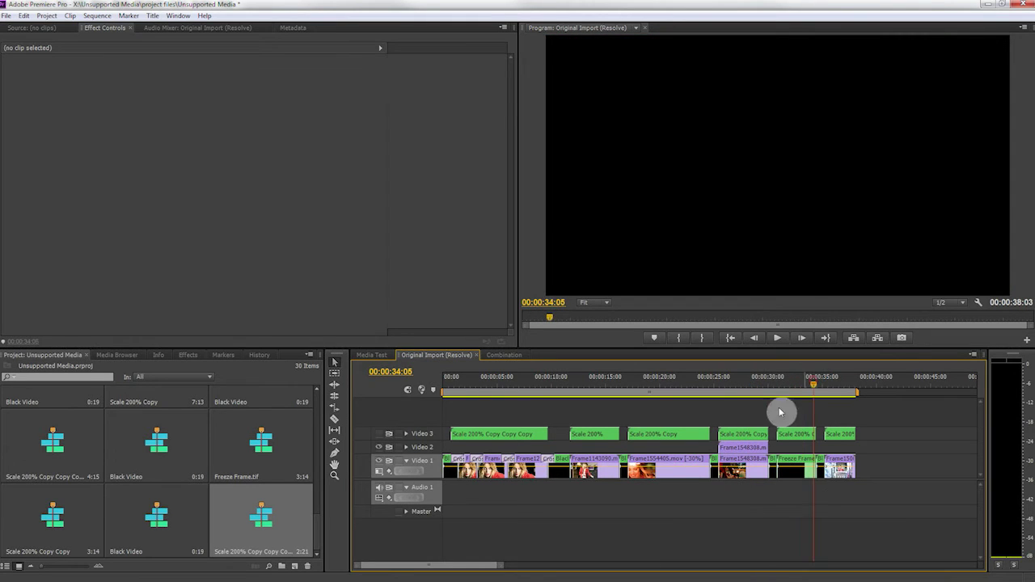
left_click_drag(757, 437, 757, 438)
left_click(791, 383)
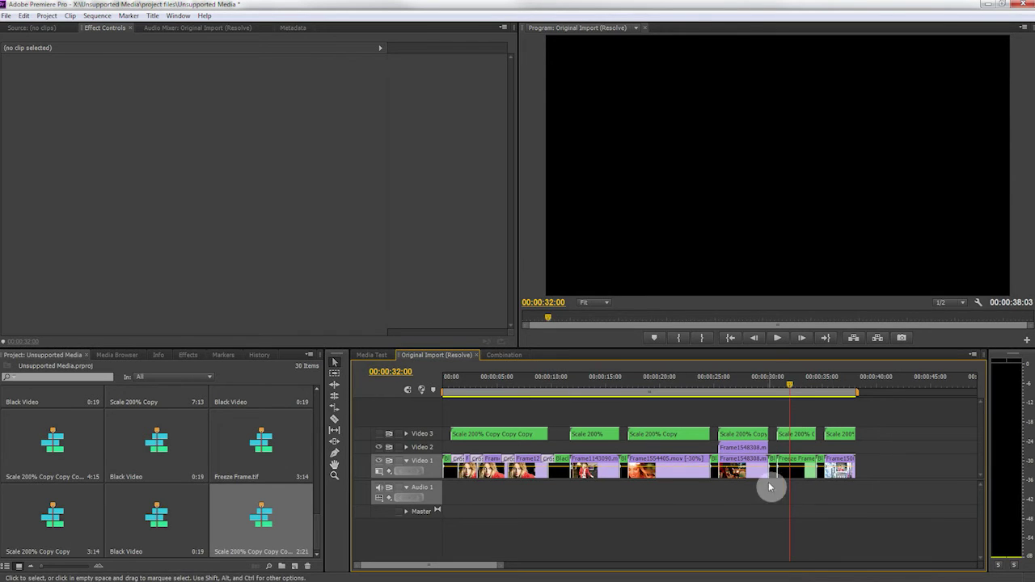
mouse_move(793, 386)
left_mouse_down()
mouse_move(785, 381)
mouse_move(806, 386)
left_mouse_up()
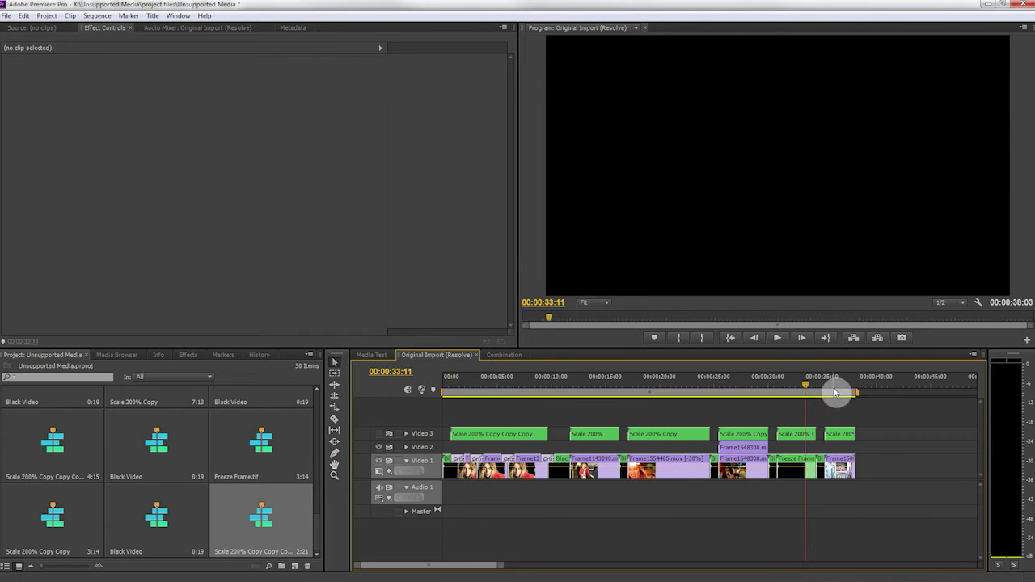
left_click(836, 386)
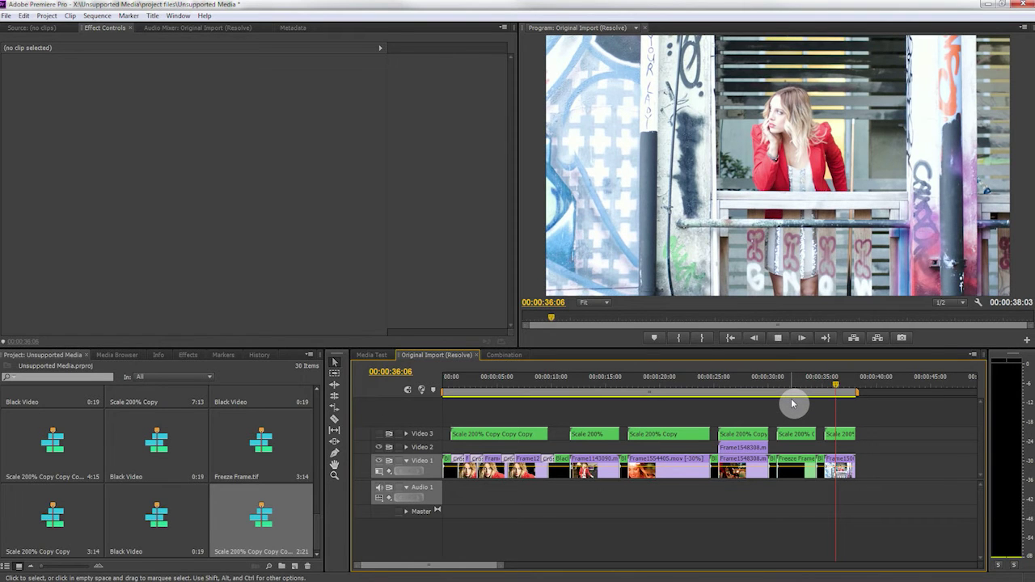
key("space")
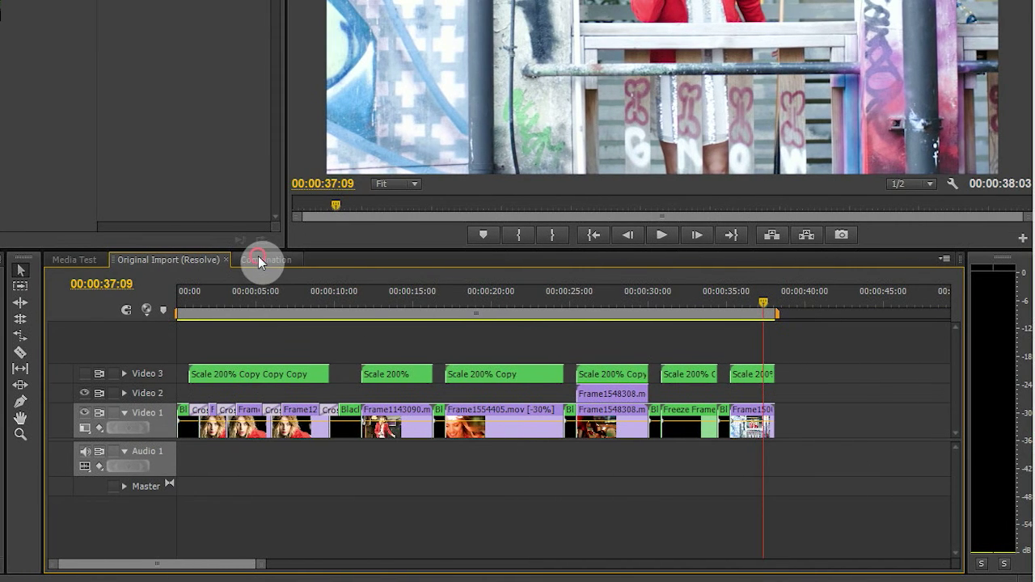
Step: Open the Combination sequence, marquee-select its clips and move them earlier
left_click(259, 258)
left_click_drag(669, 478, 395, 335)
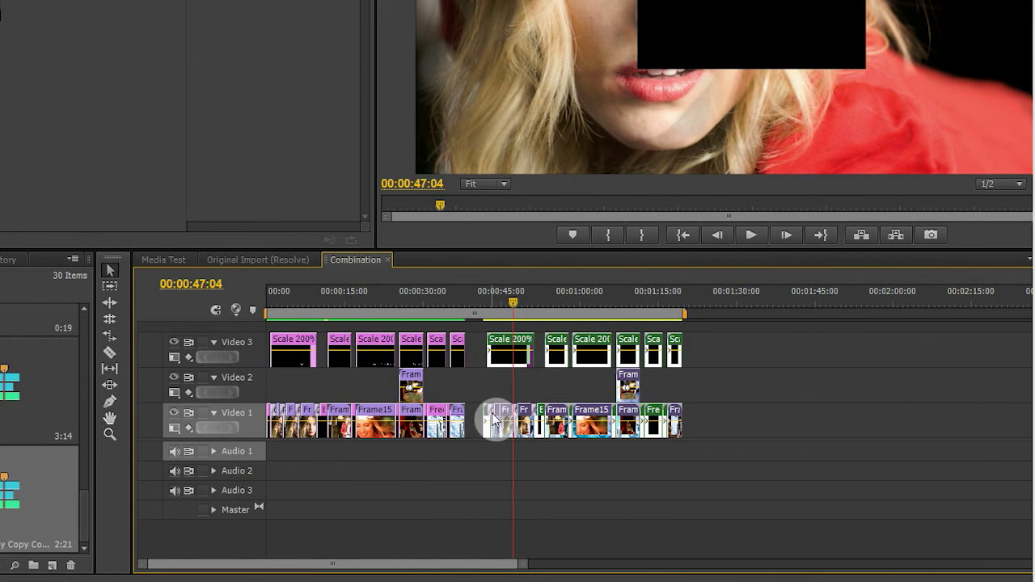
left_click_drag(511, 346, 522, 386)
Step: Check frames from 00:01:17:05 back to 00:00:53:19, parking at 00:01:03:16
left_click(646, 292)
left_click(665, 303)
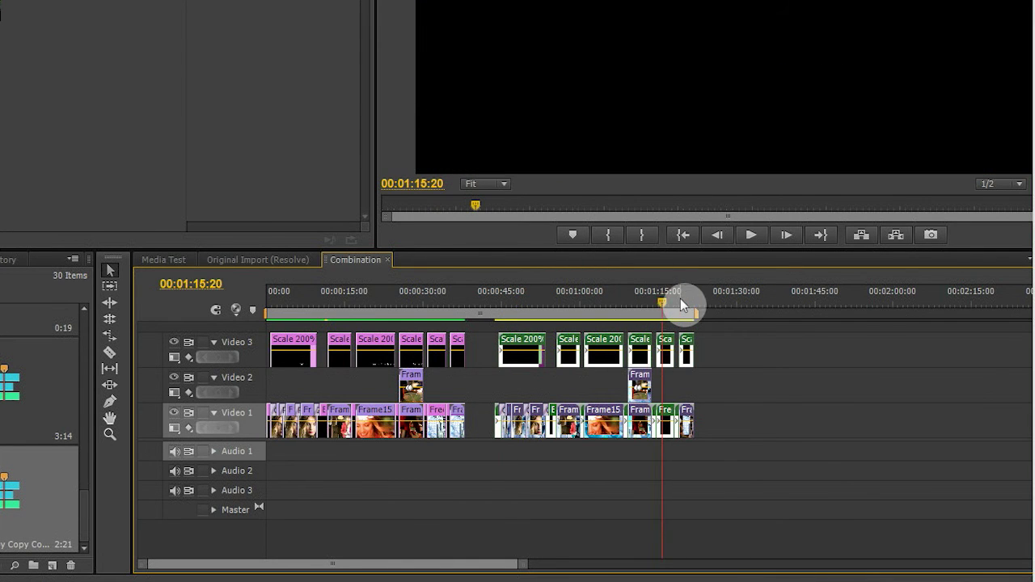
left_click(671, 299)
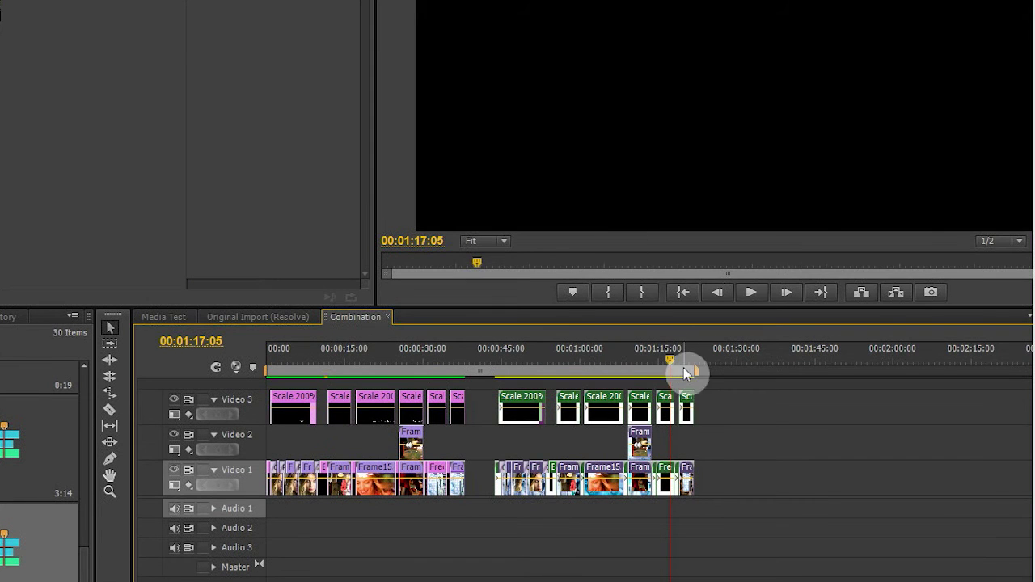
left_click(666, 358)
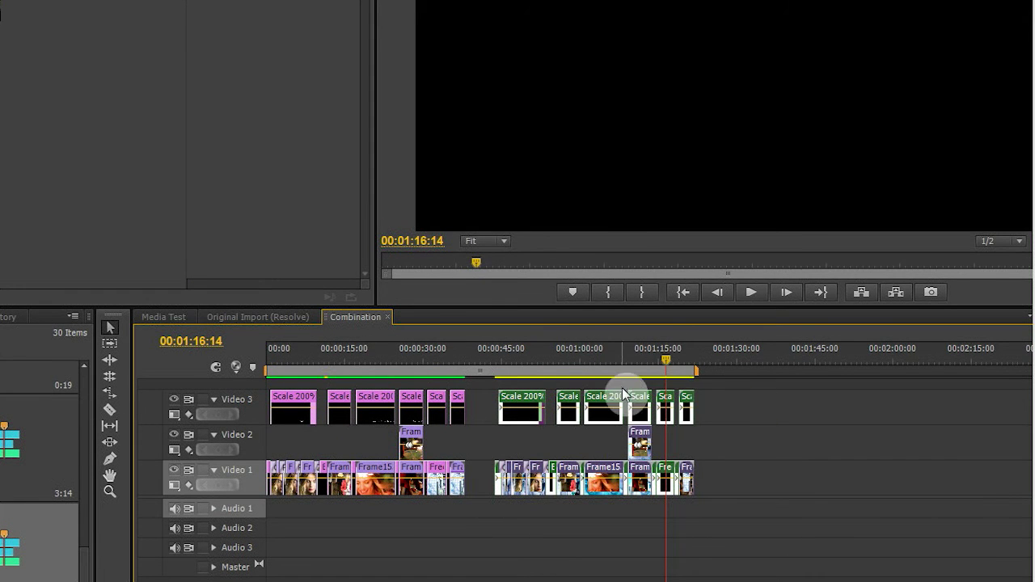
left_click(548, 357)
left_click_drag(553, 356, 548, 355)
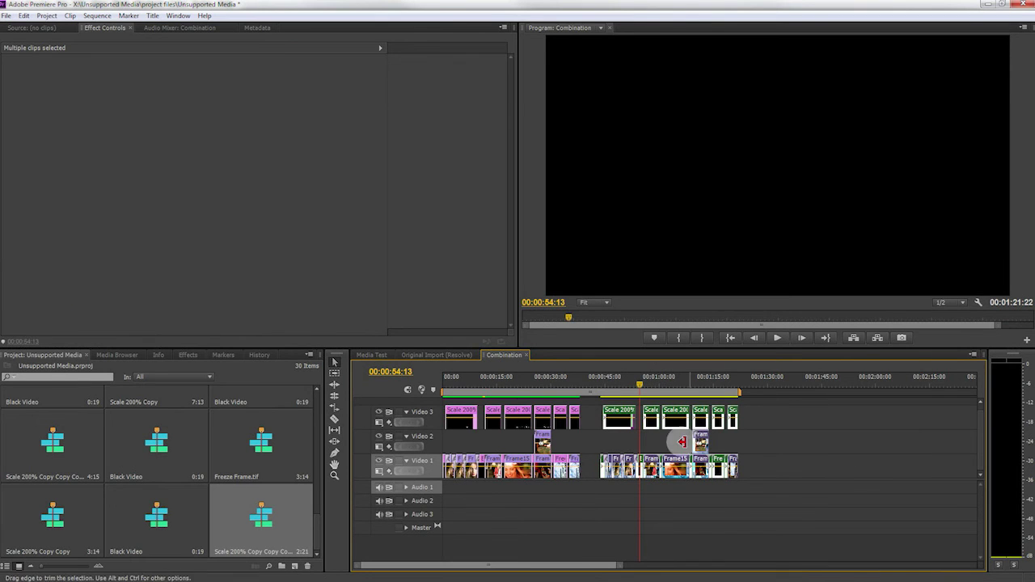
left_click(722, 455)
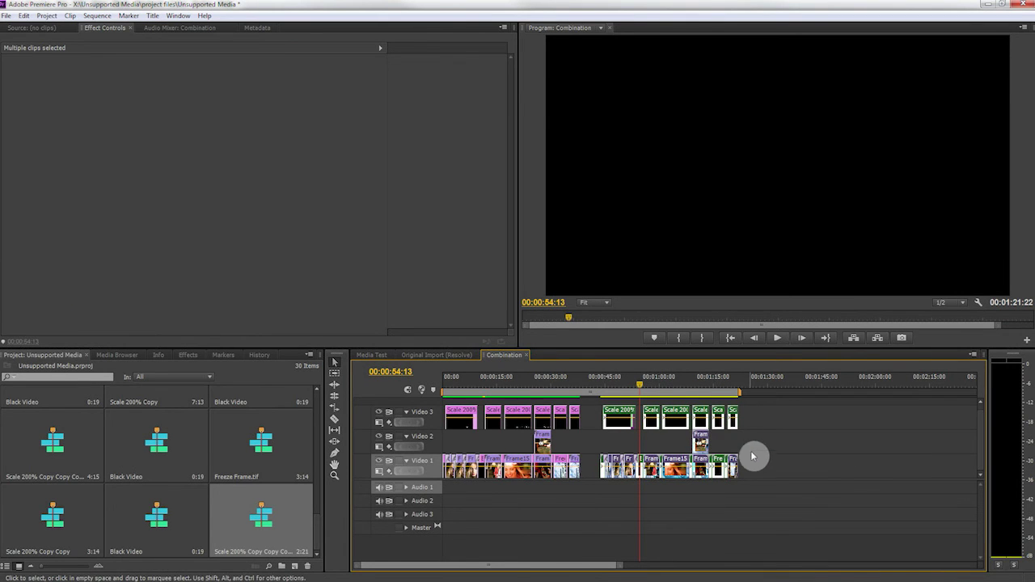
left_click(672, 383)
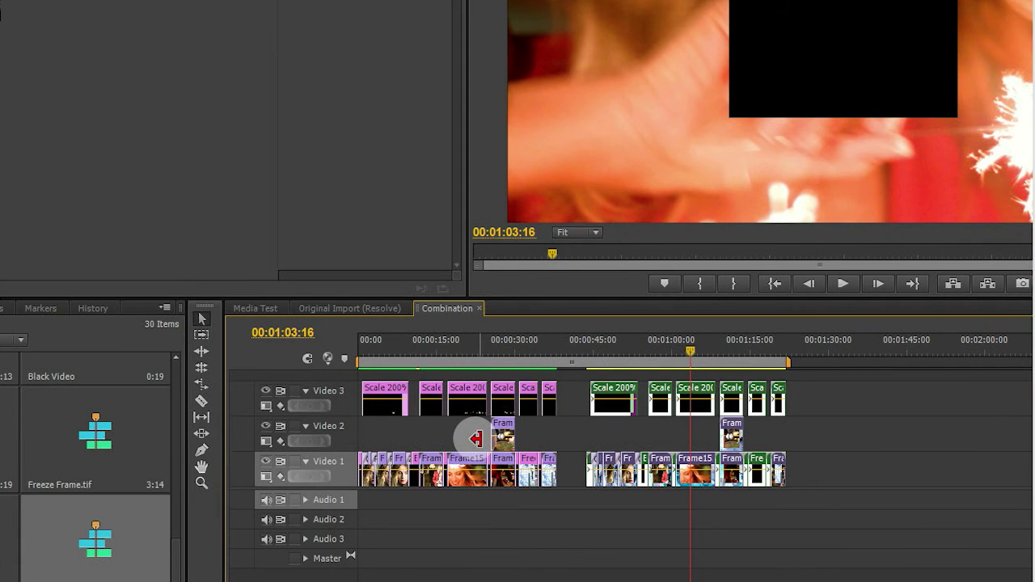
Step: Switch the timeline panel to the Media Test sequence tab
left_click(261, 308)
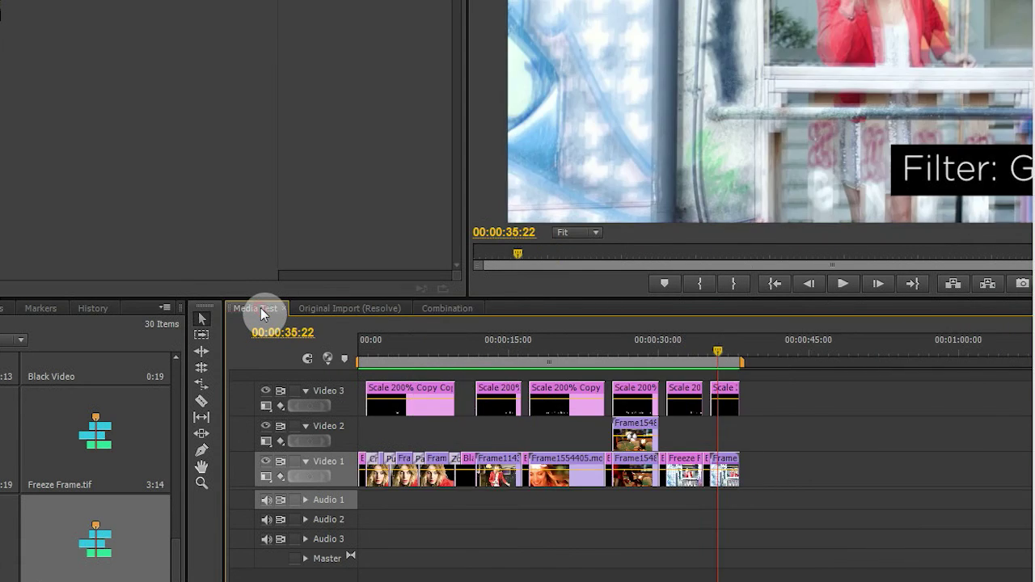